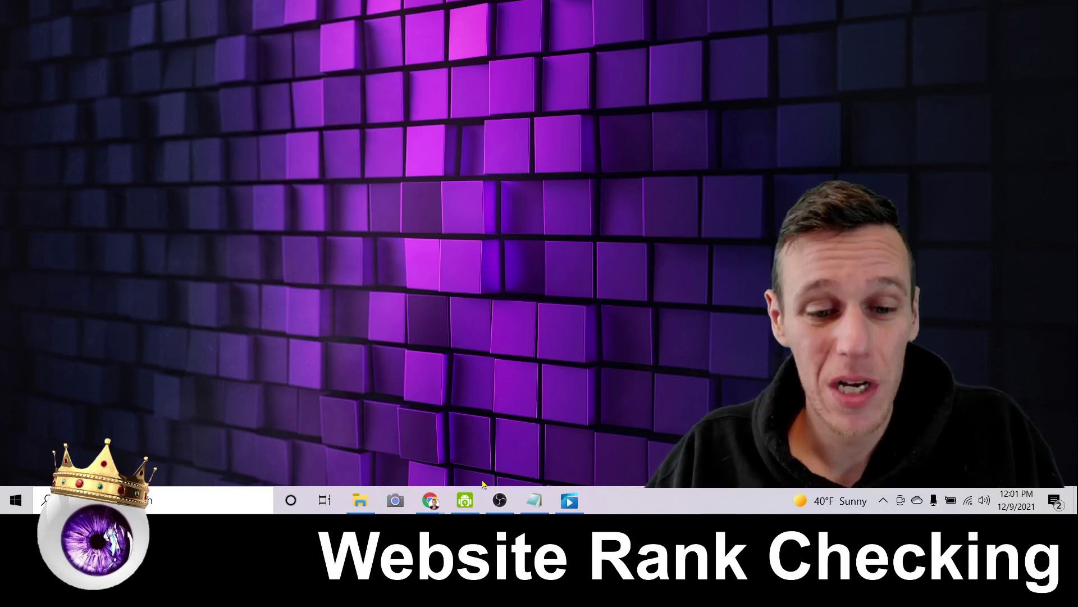
Bring the Chrome browser window back up from the taskbar.
left_click(433, 502)
Submit opticiannyc.com in the Traffic Checker to list its 42 ranked keywords.
left_click(498, 396)
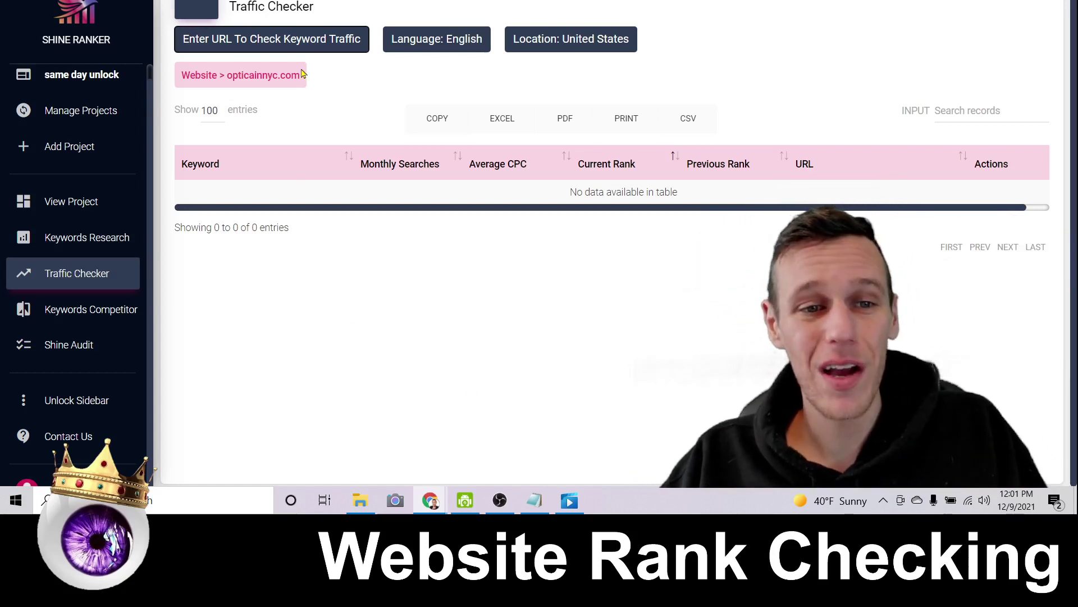
left_click(271, 40)
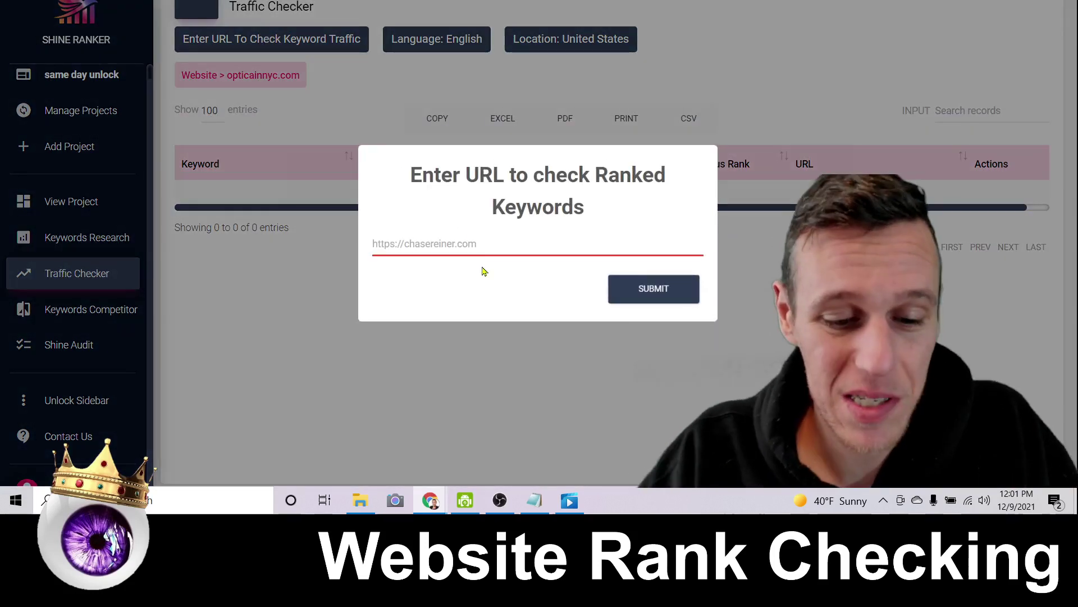
type("optician")
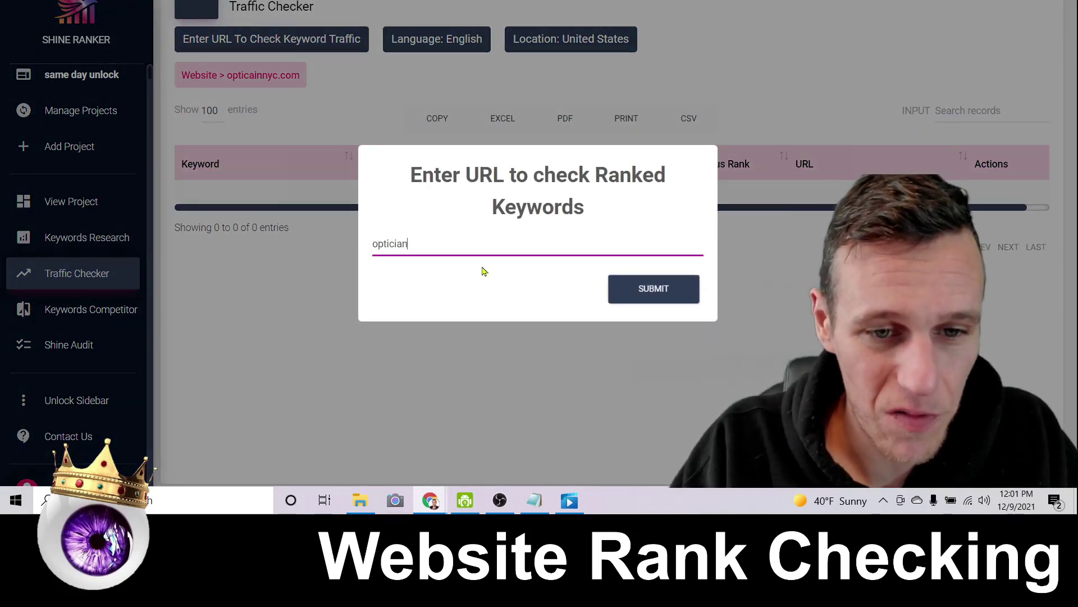
type("nnyc")
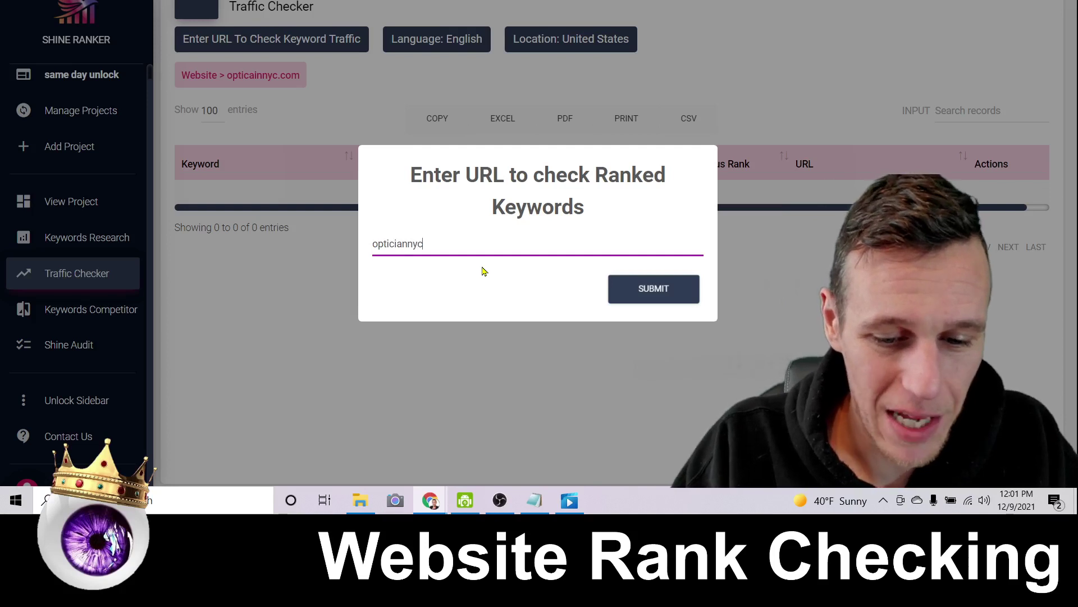
type(".com")
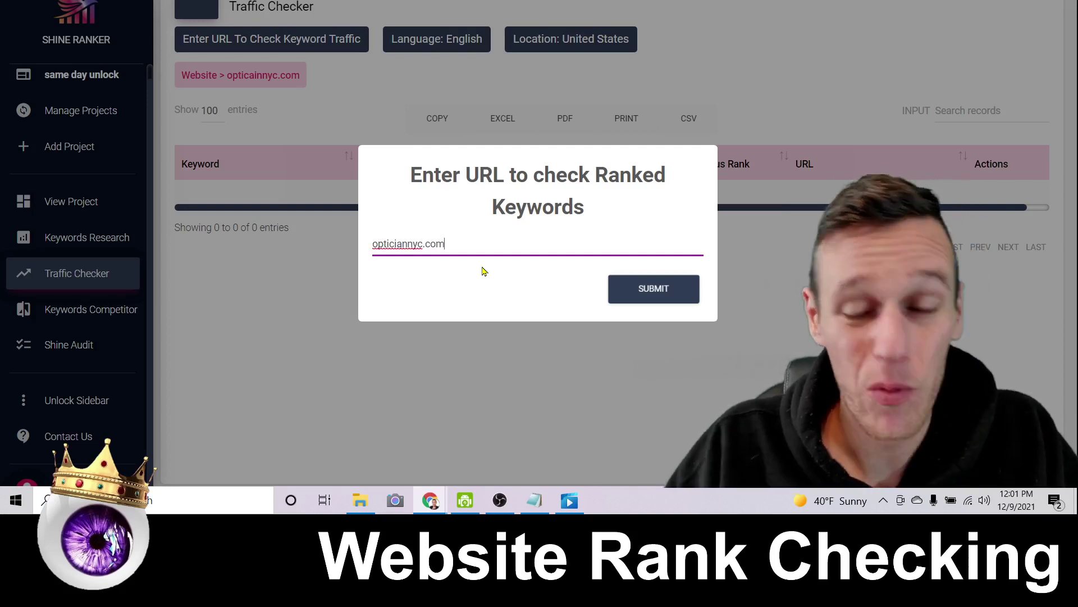
left_click(653, 289)
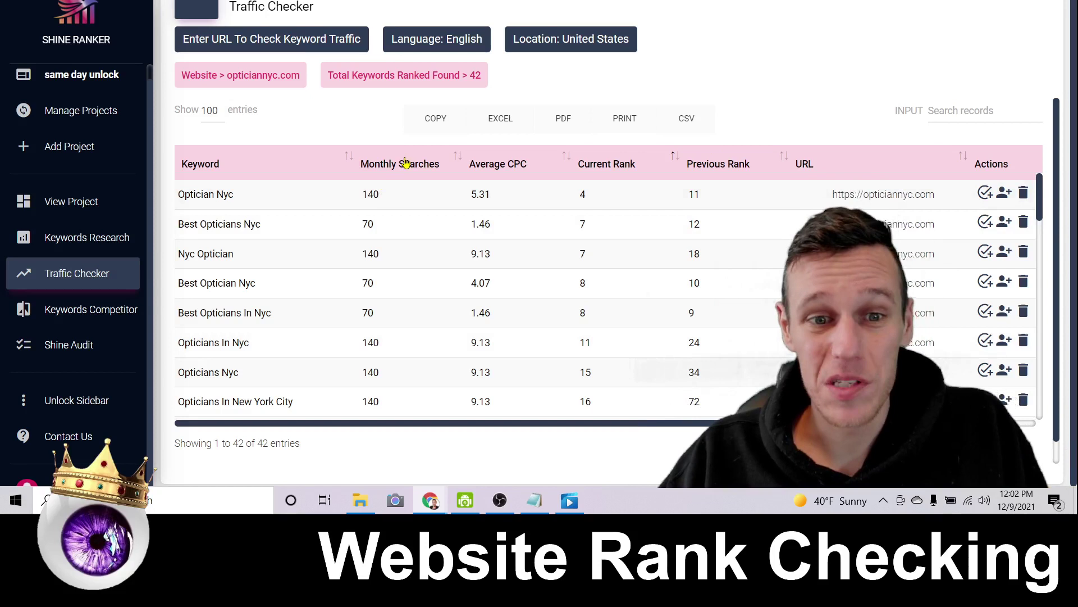
Sort the keyword table by monthly searches, then by current rank with best first.
left_click(404, 165)
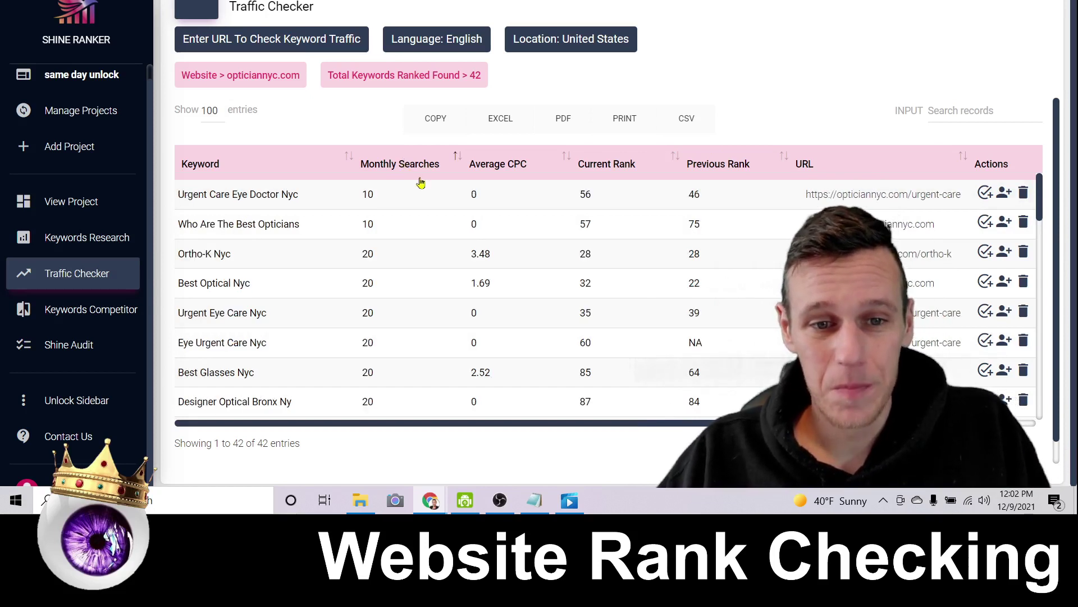
left_click(423, 172)
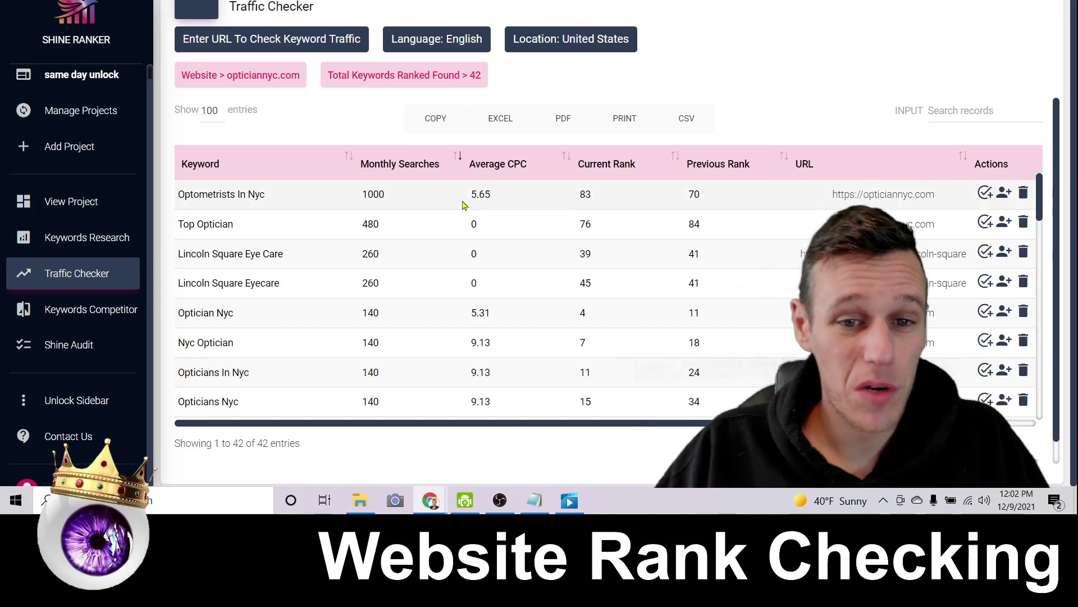
left_click(587, 161)
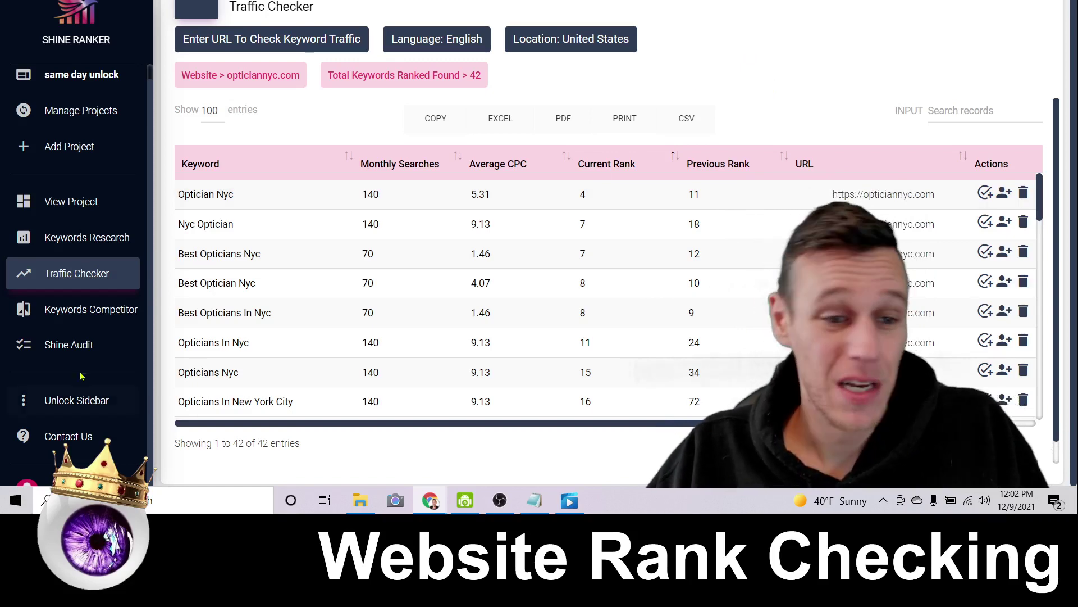
Submit opticiannyc.com for a Shine Audit, which returns an overall score of 5.7.
left_click(69, 345)
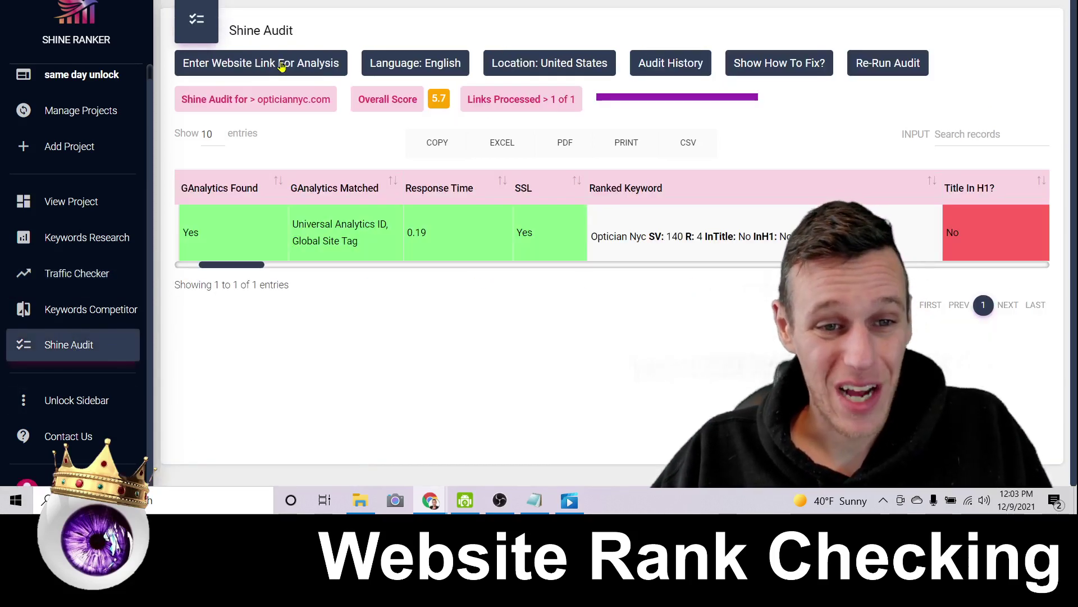
left_click(283, 66)
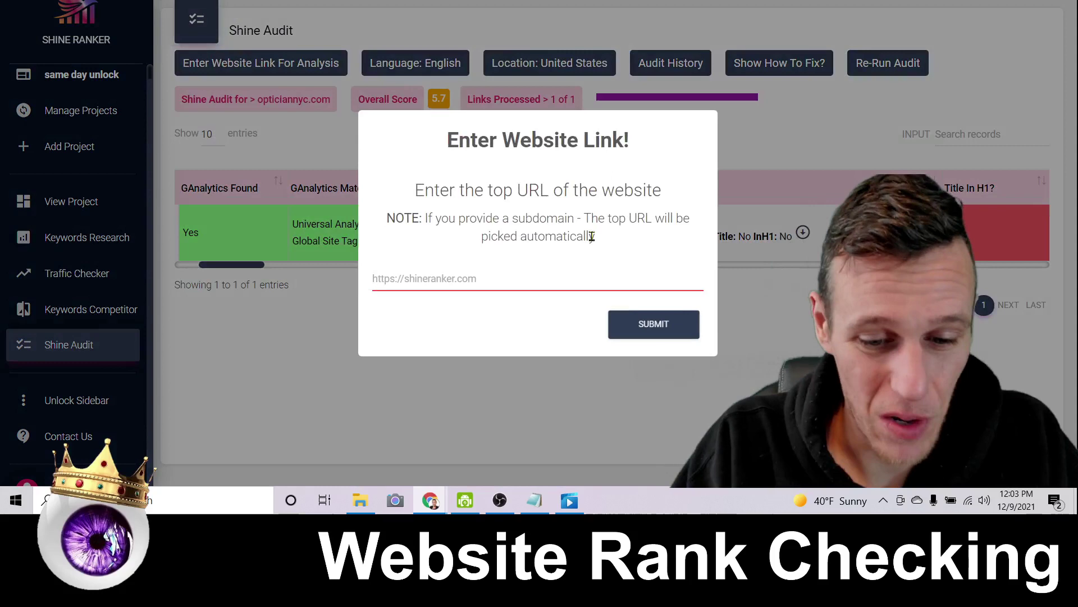
type("opticiann")
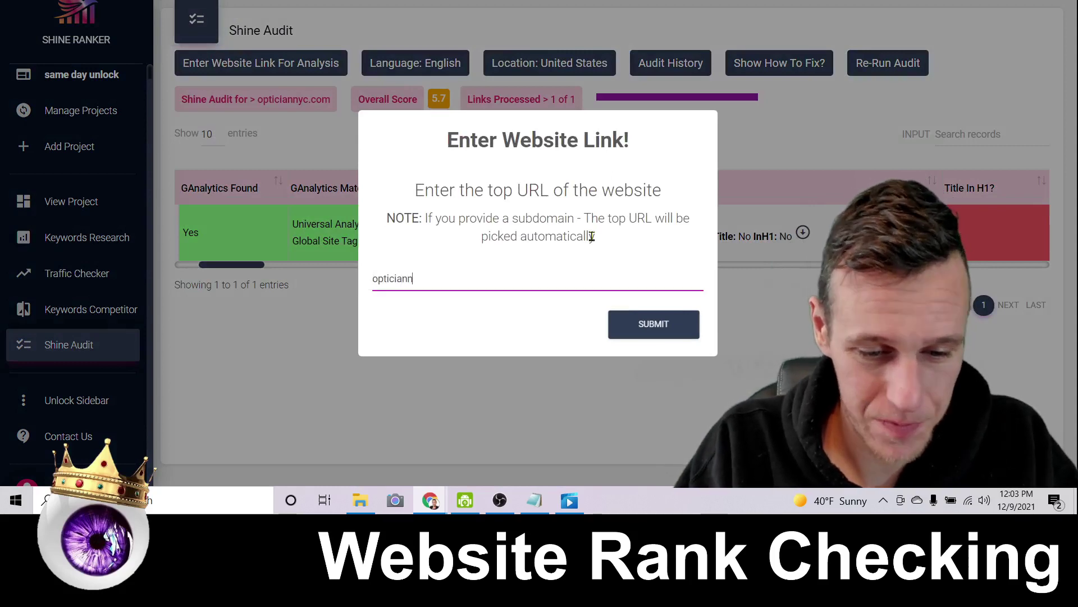
type("yc.com")
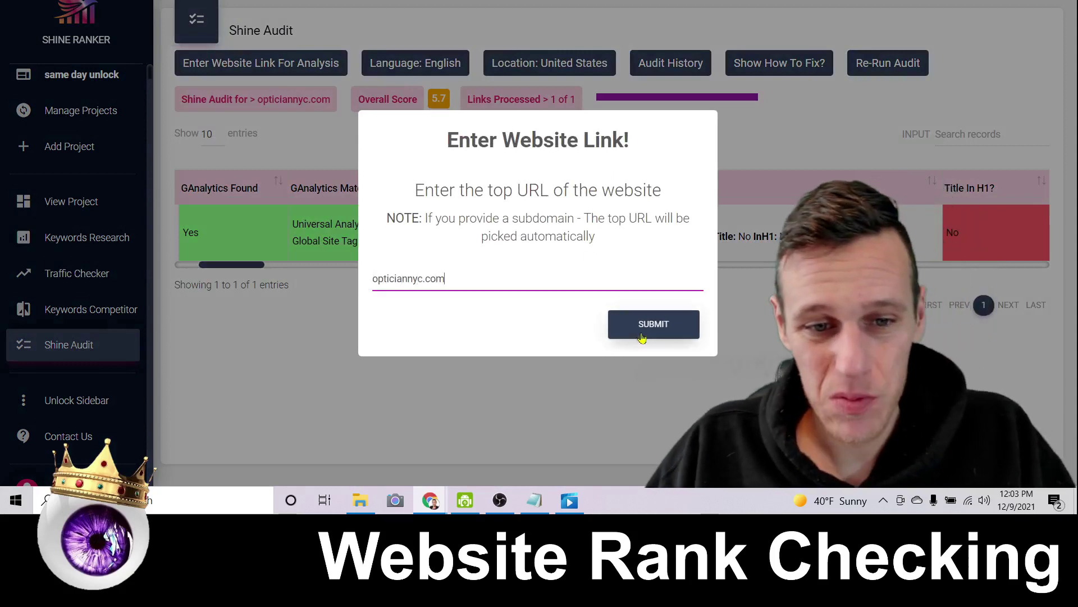
left_click(642, 337)
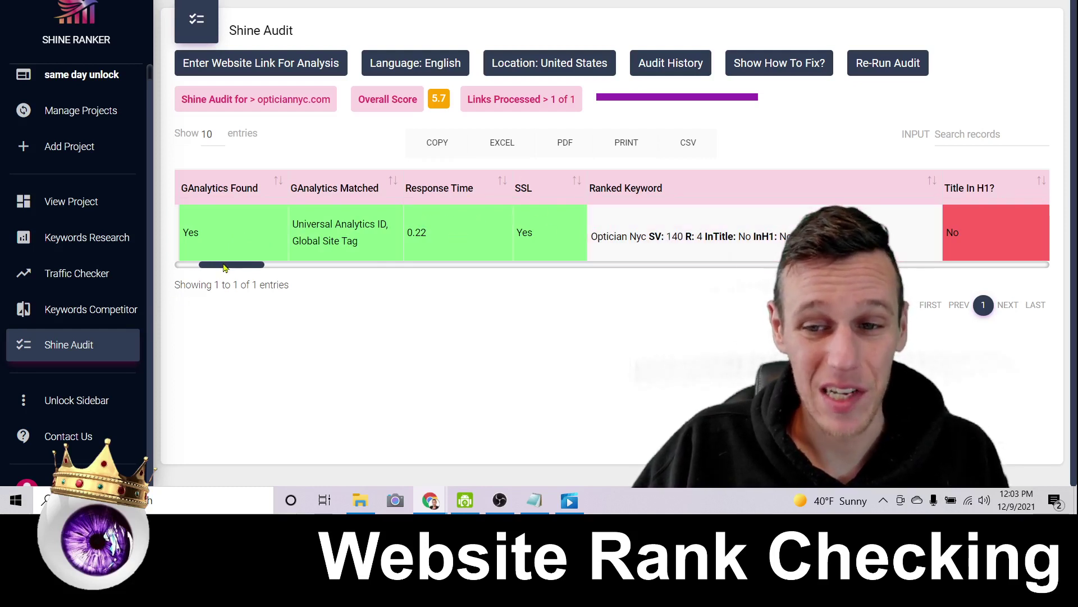
left_click_drag(223, 265, 260, 270)
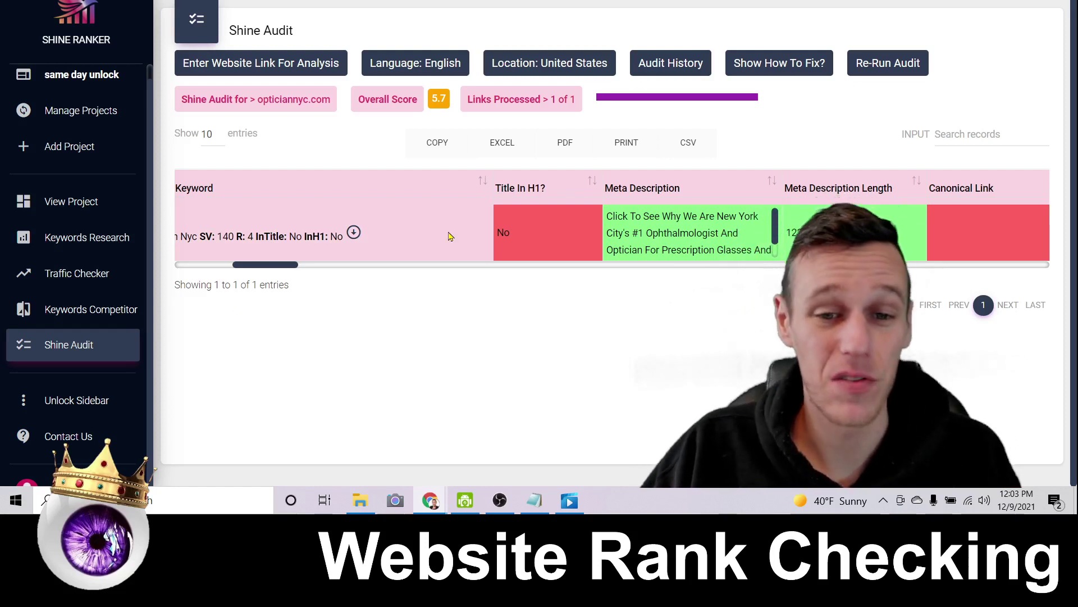
left_click_drag(288, 270, 356, 259)
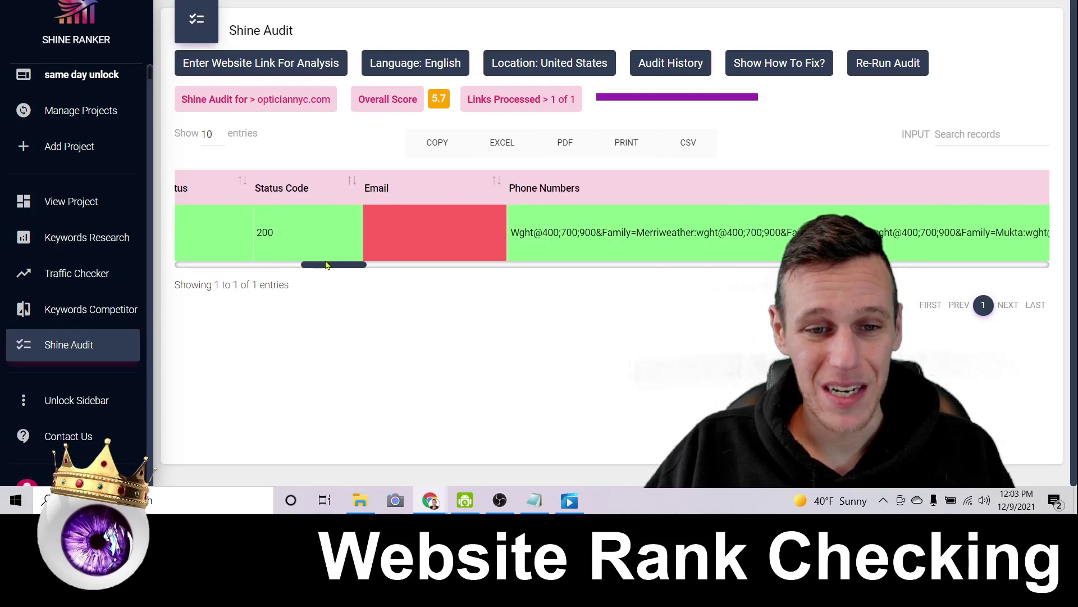
mouse_move(323, 270)
left_mouse_down()
mouse_move(809, 267)
mouse_move(203, 267)
left_mouse_up()
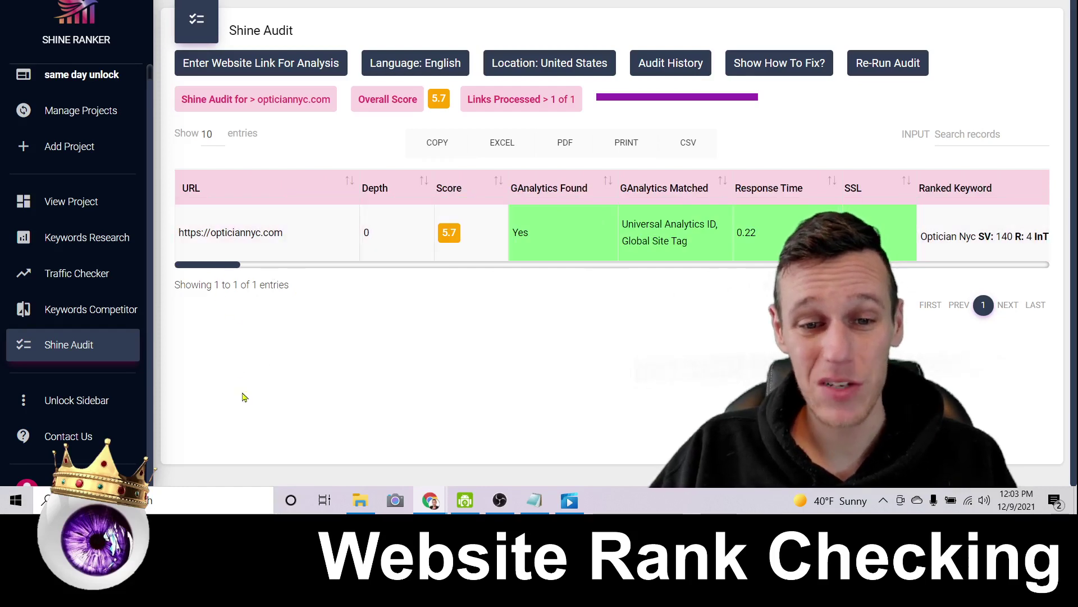
left_click_drag(227, 233, 324, 263)
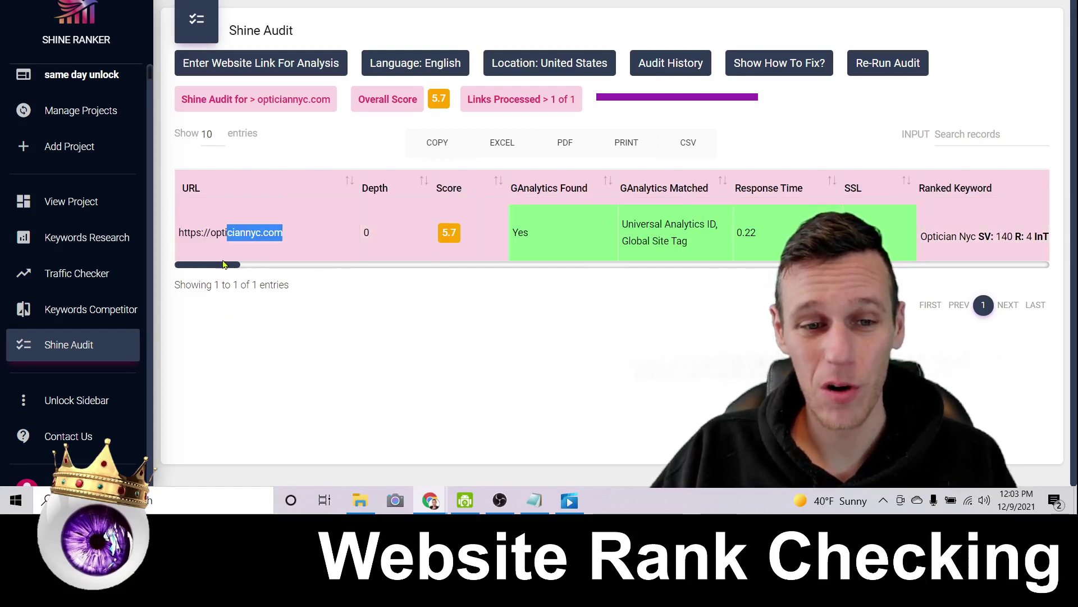
mouse_move(224, 264)
left_mouse_down()
mouse_move(1020, 251)
mouse_move(215, 270)
left_mouse_up()
Export the audit to Excel and dismiss the Office sign-in prompt over the workbook.
left_click(496, 145)
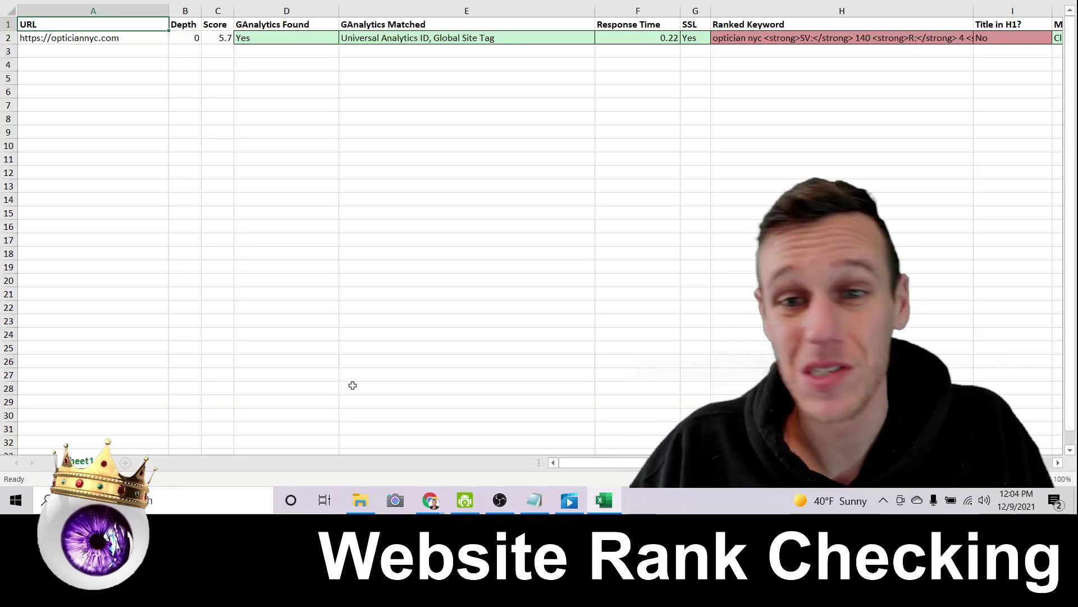
left_click(879, 8)
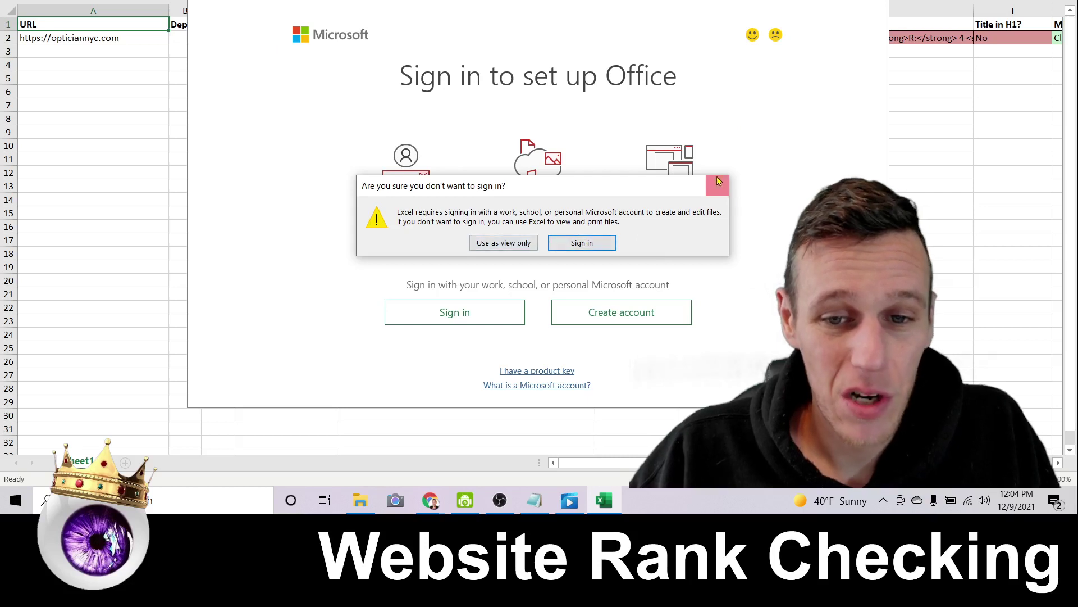
left_click(717, 185)
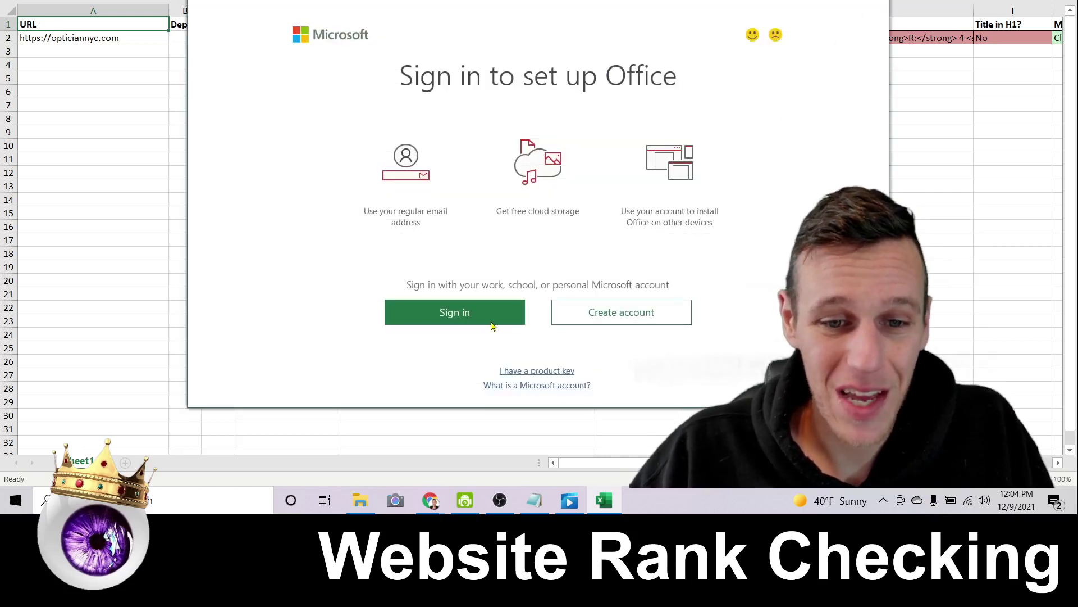
Close the Excel workbook with the exported audit row.
left_click(875, 7)
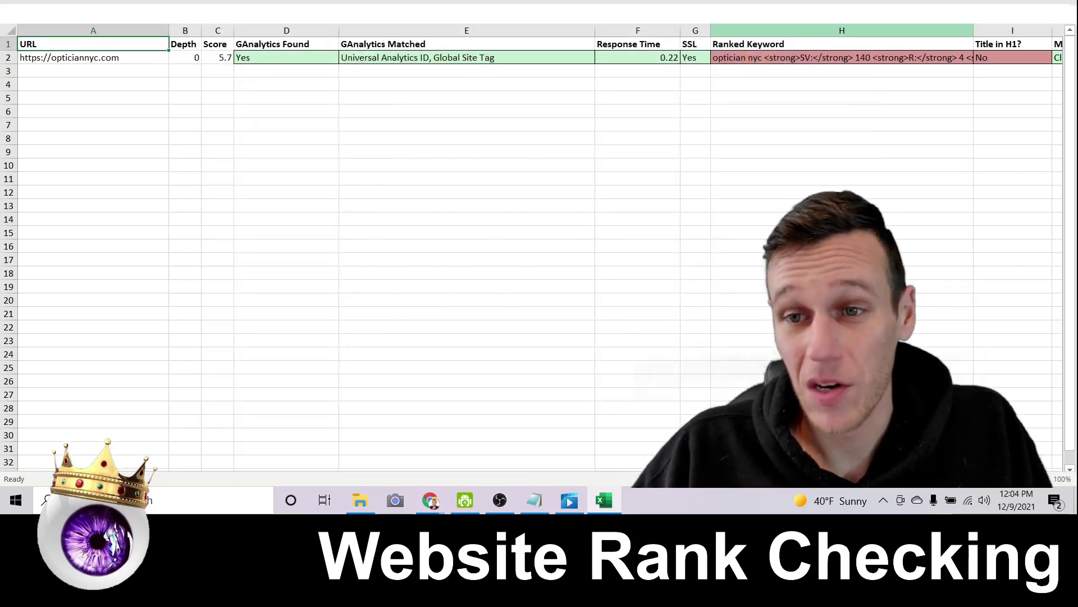